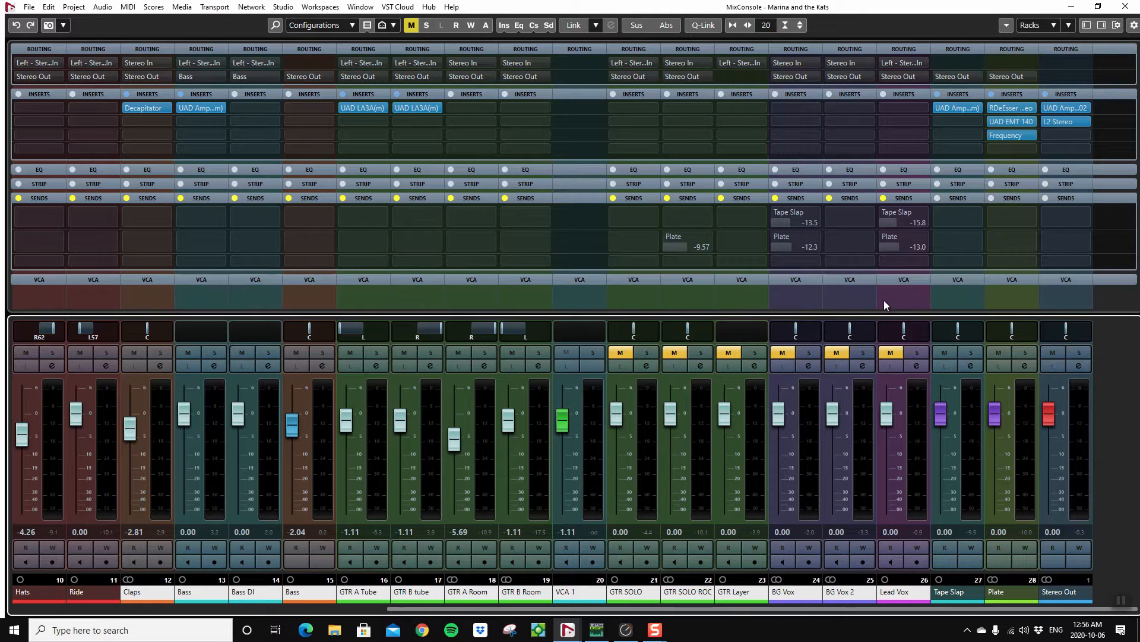
# Listen briefly to the Lead Vox channel in solo, then return to the full mix.
pyautogui.click(919, 352)
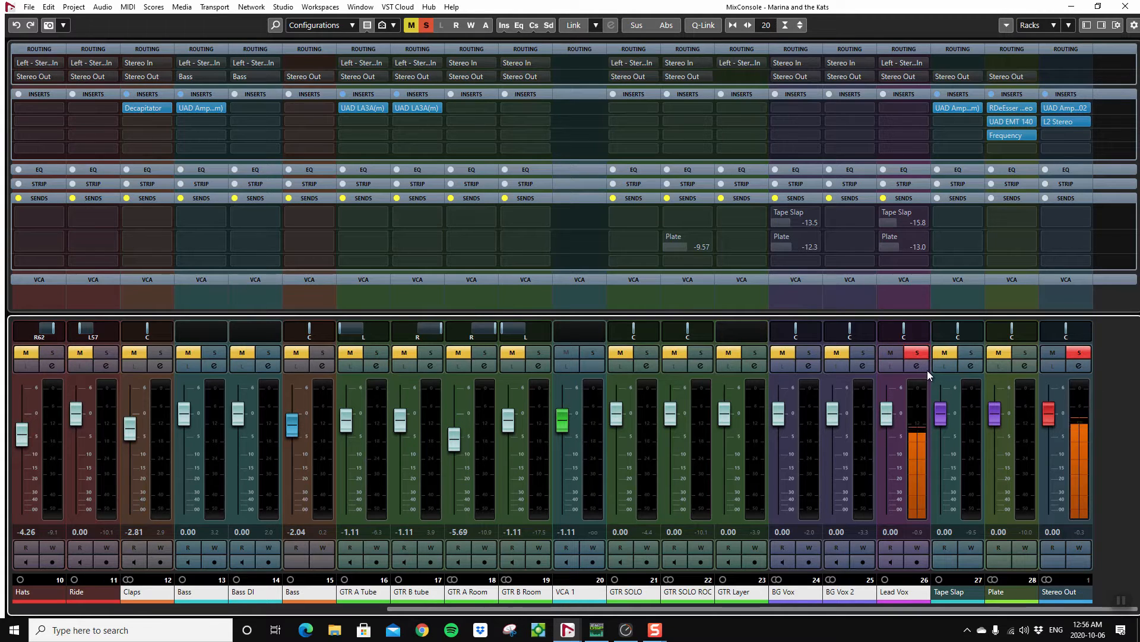
pyautogui.click(918, 352)
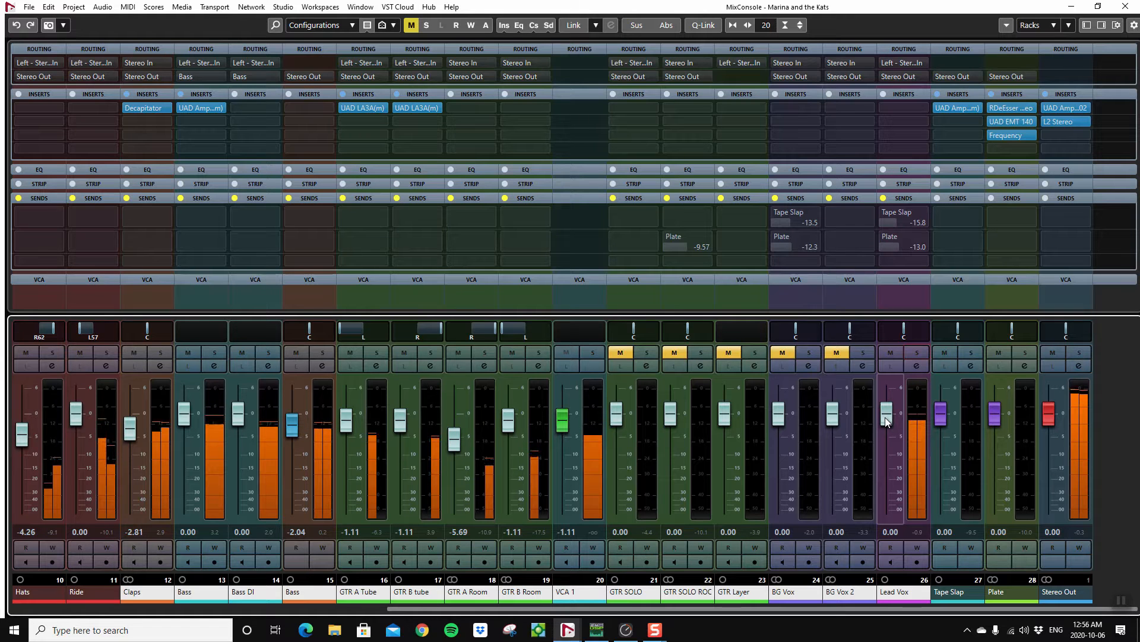
# Restart playback of the song from the beginning, view the vocal tracks in the project, and return to the mixer.
pyautogui.press('F3')
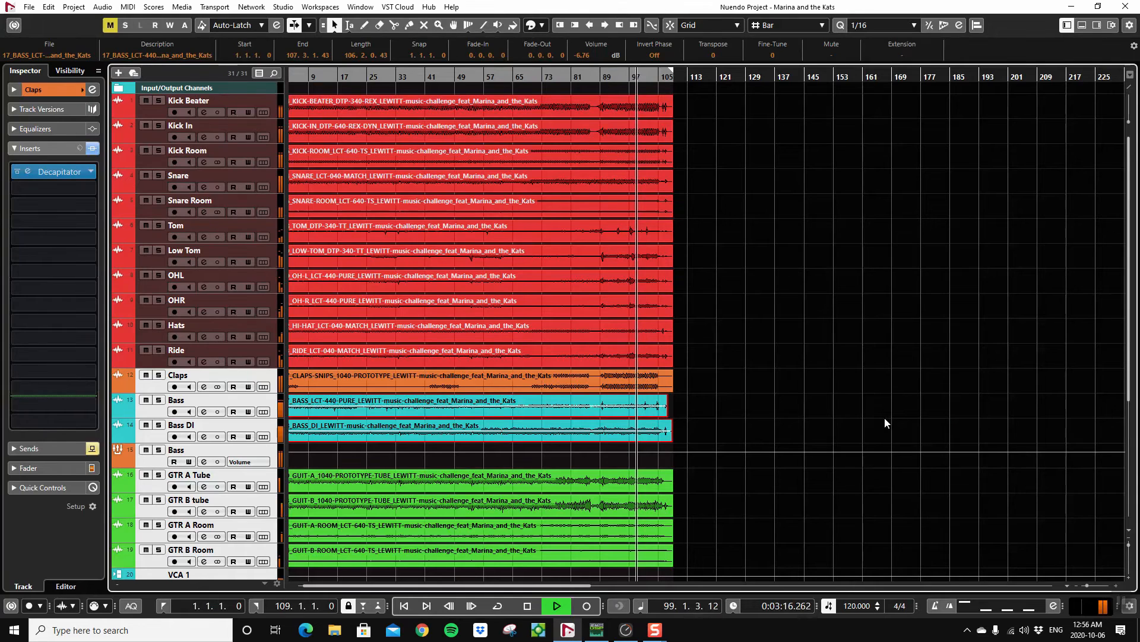
pyautogui.press('space')
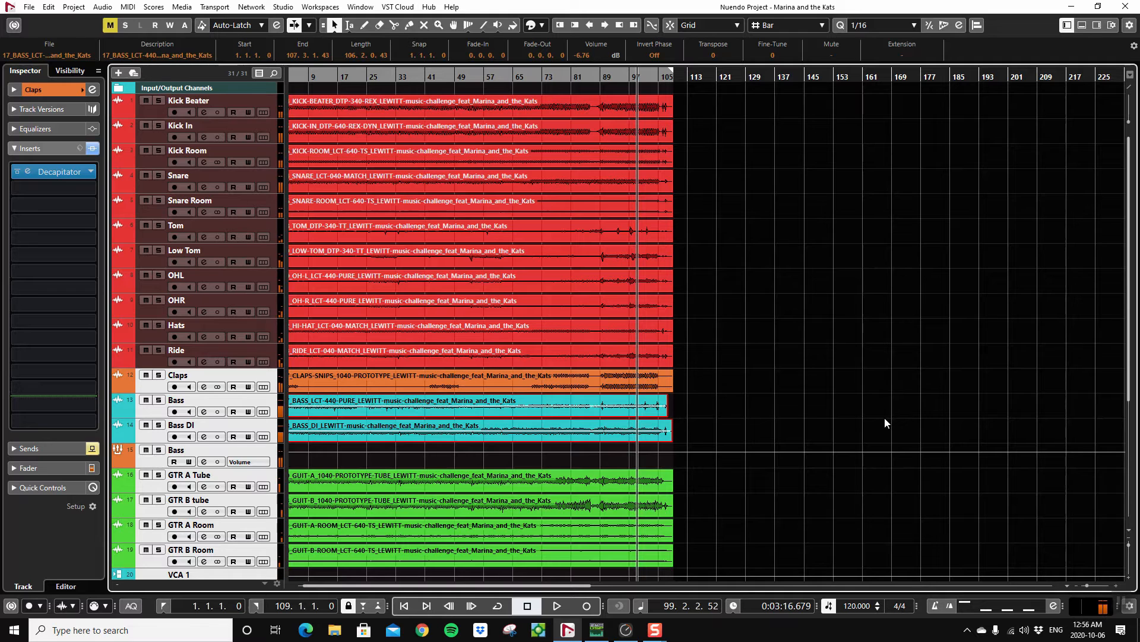
pyautogui.press('Home')
pyautogui.press('space')
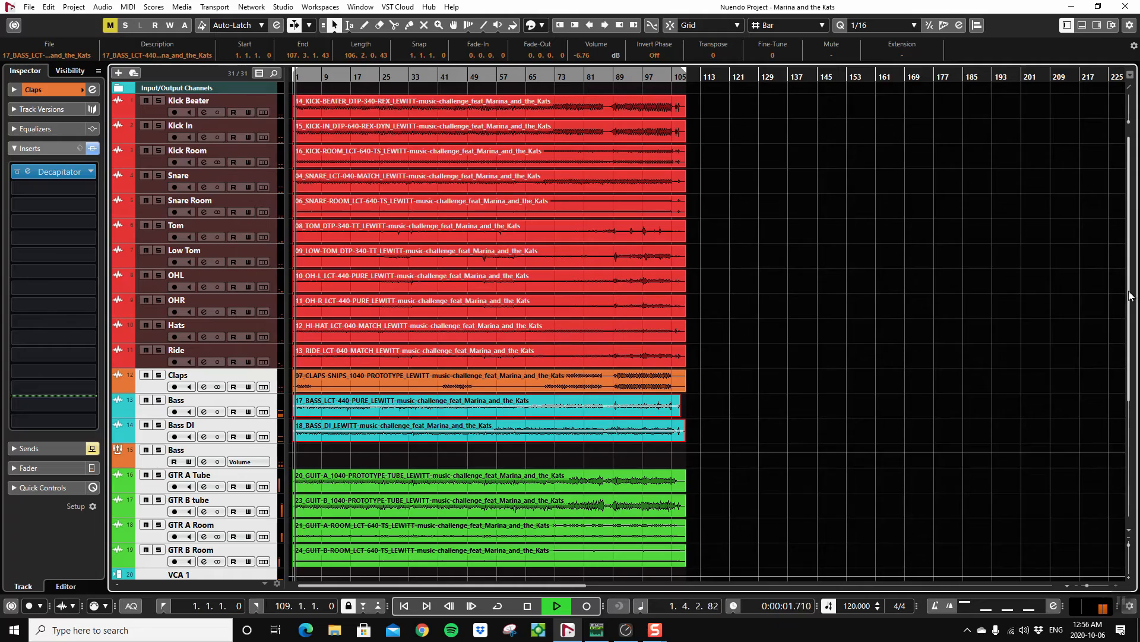
pyautogui.moveTo(1132, 292); pyautogui.dragTo(1134, 431)
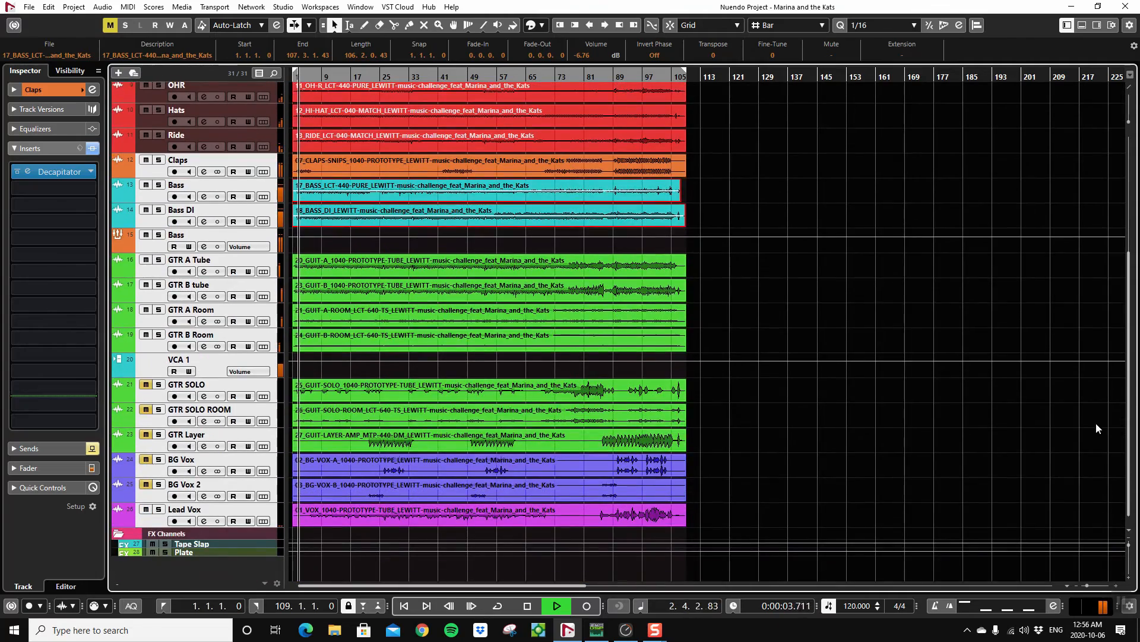
pyautogui.press('F3')
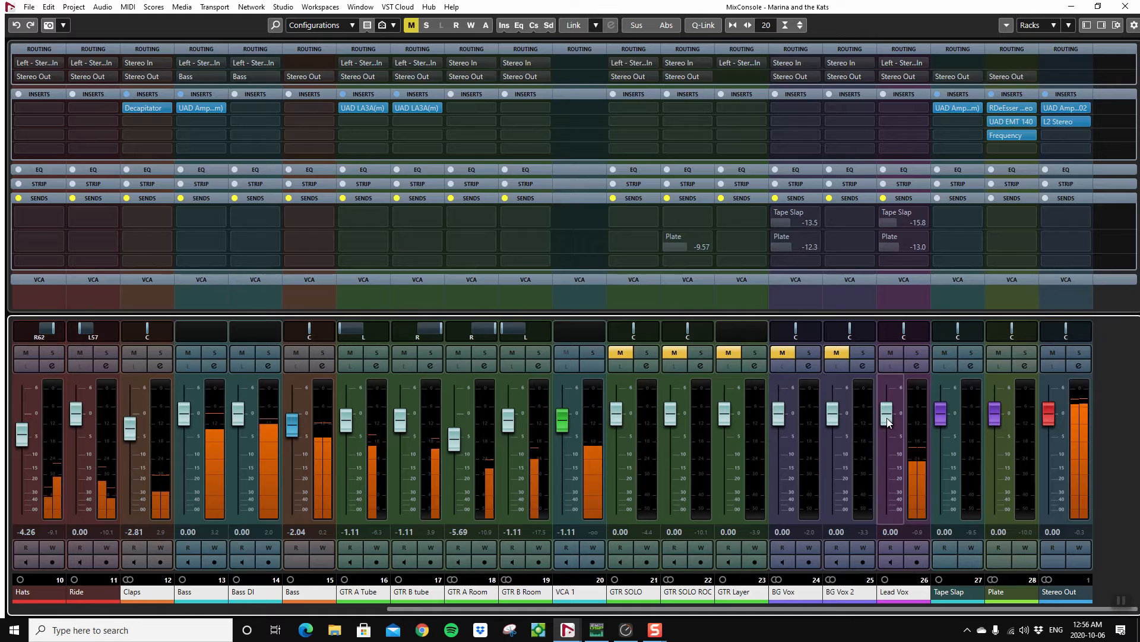
# Try the Lead Vox fader at louder levels up to about 5.5 dB and return it to 0 dB.
pyautogui.moveTo(888, 422); pyautogui.dragTo(888, 399)
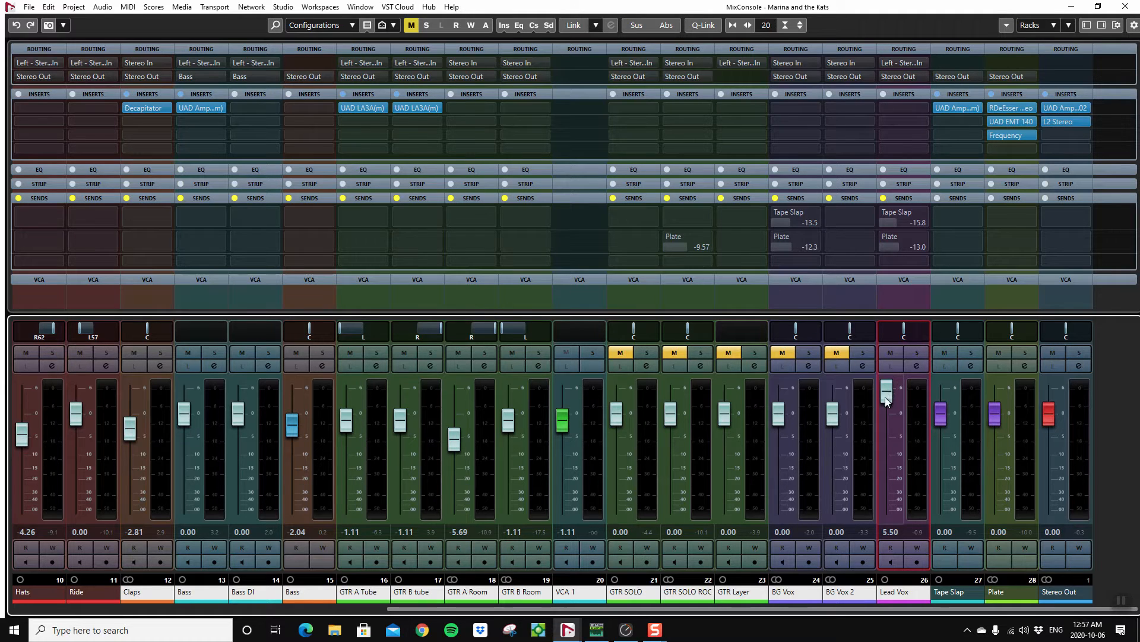
pyautogui.moveTo(885, 395); pyautogui.dragTo(887, 417)
pyautogui.moveTo(887, 416); pyautogui.dragTo(891, 394)
pyautogui.moveTo(887, 383); pyautogui.dragTo(886, 411)
# Add the UAD Teletronix LA-2(m) compressor to the first insert slot of Lead Vox and reposition its window.
pyautogui.click(924, 107)
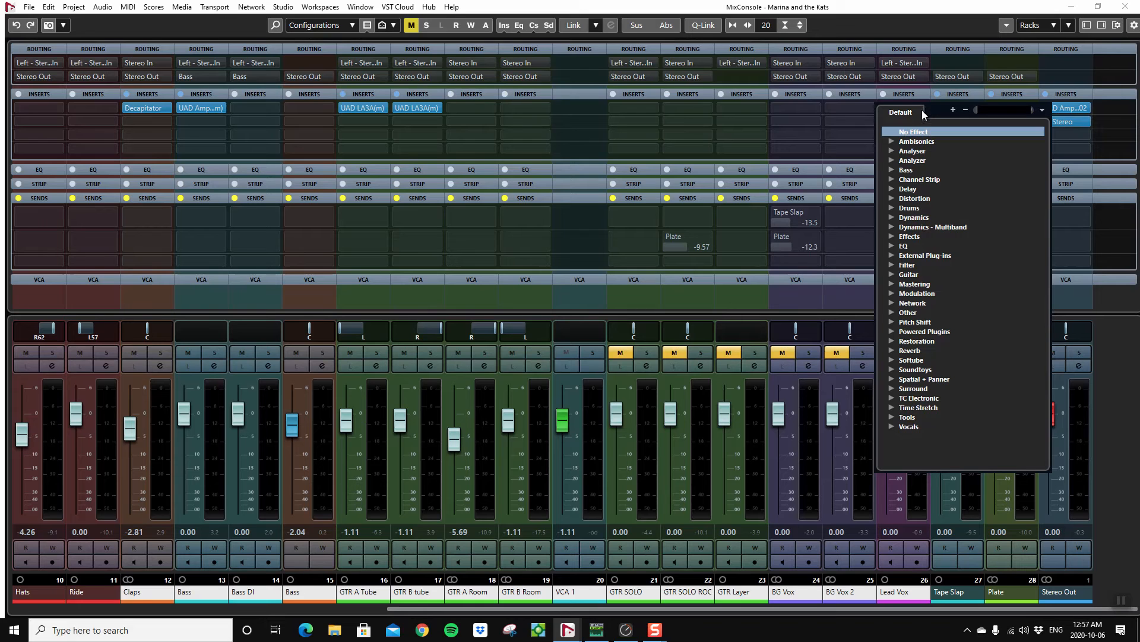
pyautogui.write('tele')
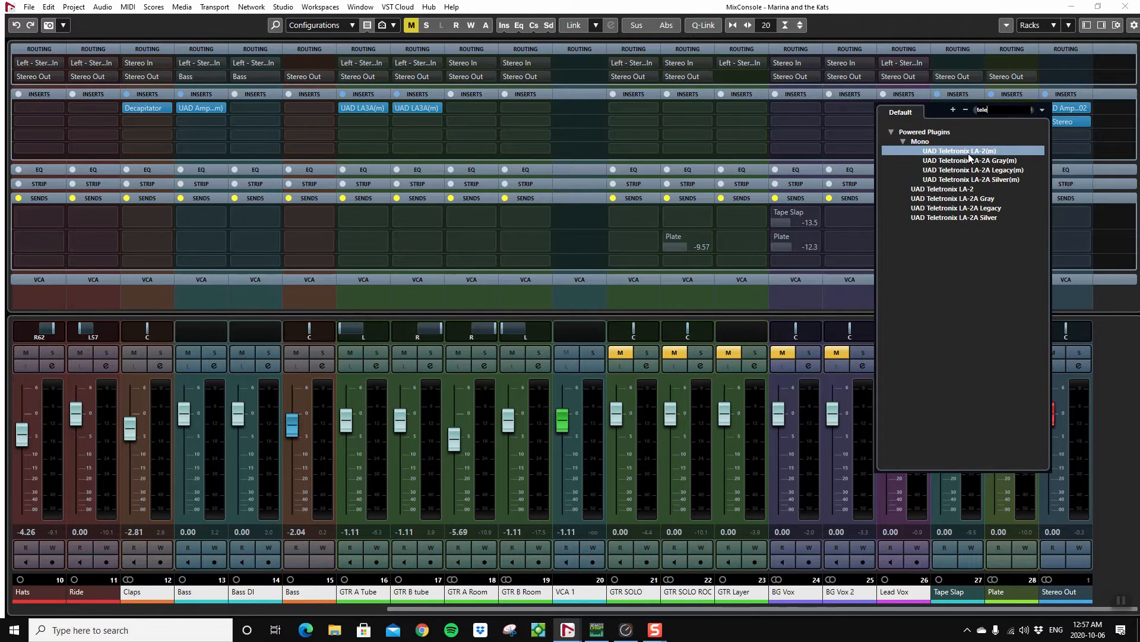
pyautogui.click(969, 151)
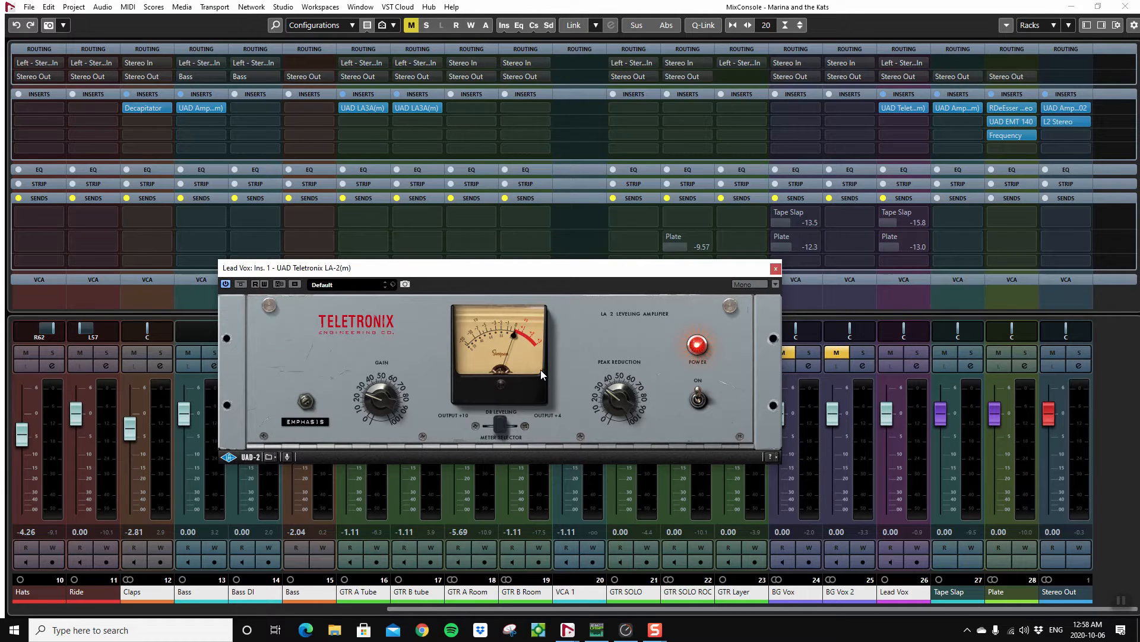
pyautogui.moveTo(532, 266); pyautogui.dragTo(593, 261)
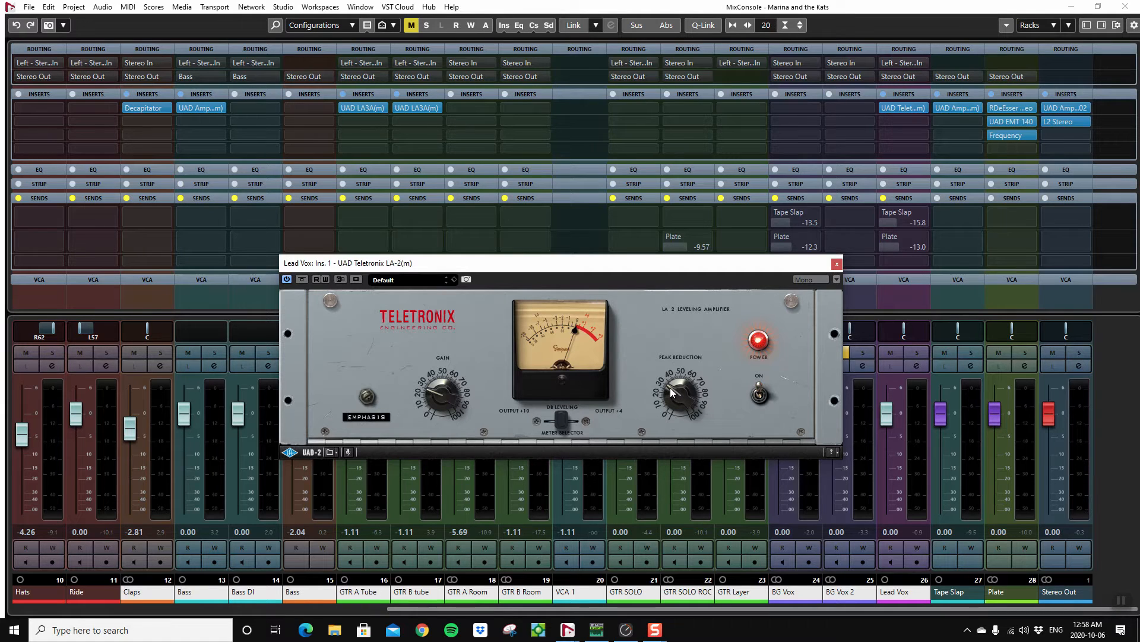
# Solo the Lead Vox during playback and raise the LA-2's Peak Reduction to about 60.
pyautogui.click(918, 353)
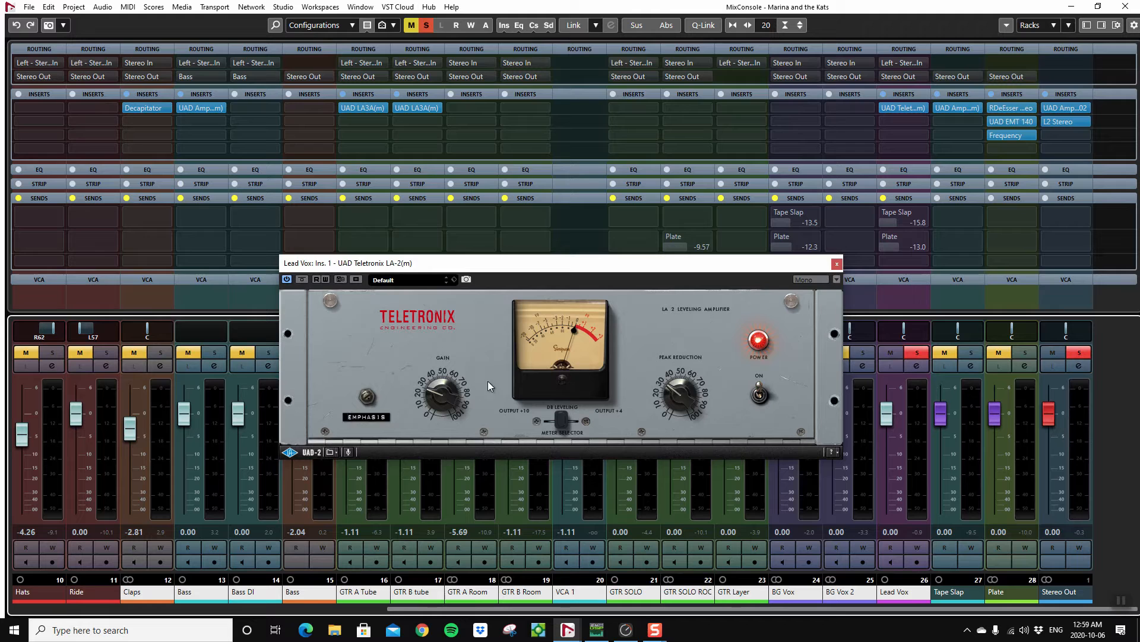
pyautogui.press('space')
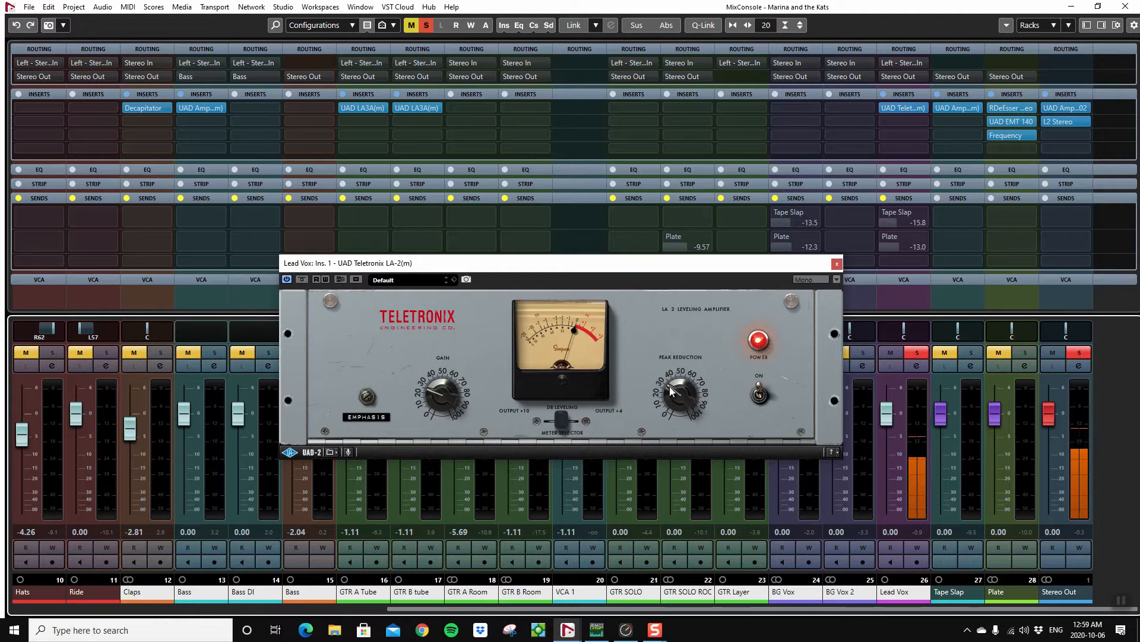
pyautogui.moveTo(668, 386)
pyautogui.mouseDown()
pyautogui.moveTo(676, 364)
pyautogui.moveTo(685, 381)
pyautogui.mouseUp()
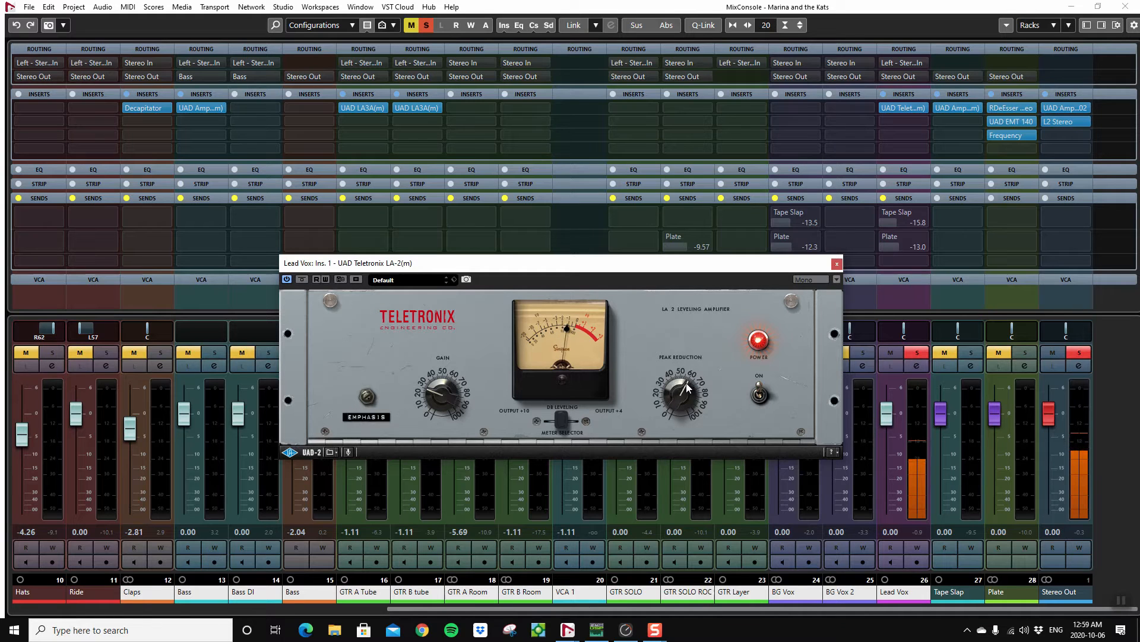
# Compare the vocal with the LA-2 bypassed and active, leave it active, and close the plug-in window.
pyautogui.click(303, 280)
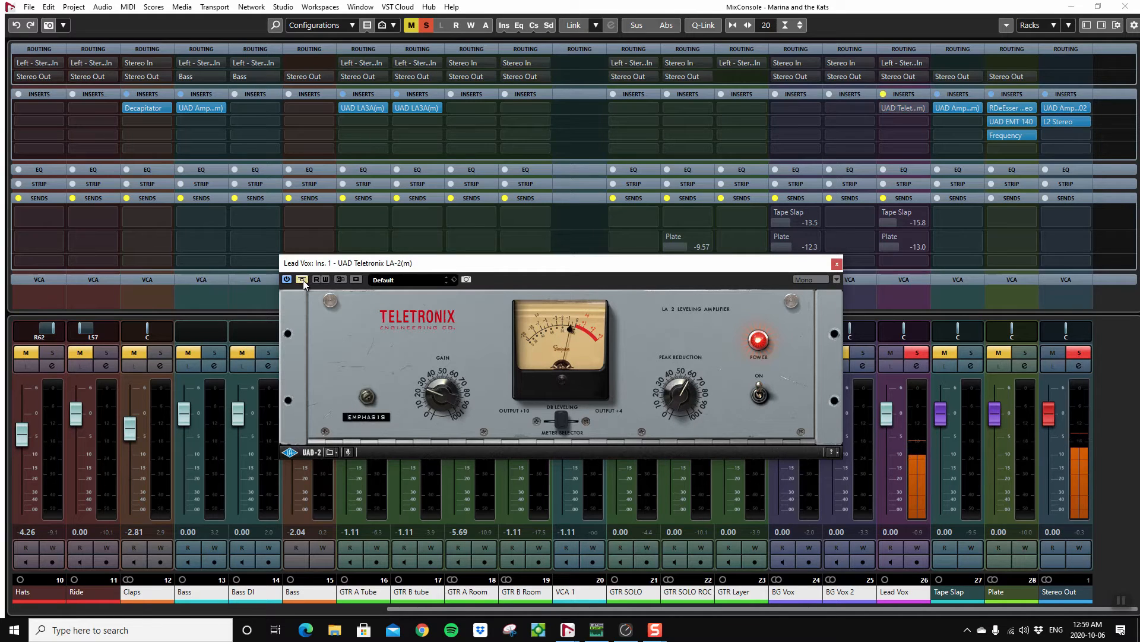
pyautogui.click(303, 278)
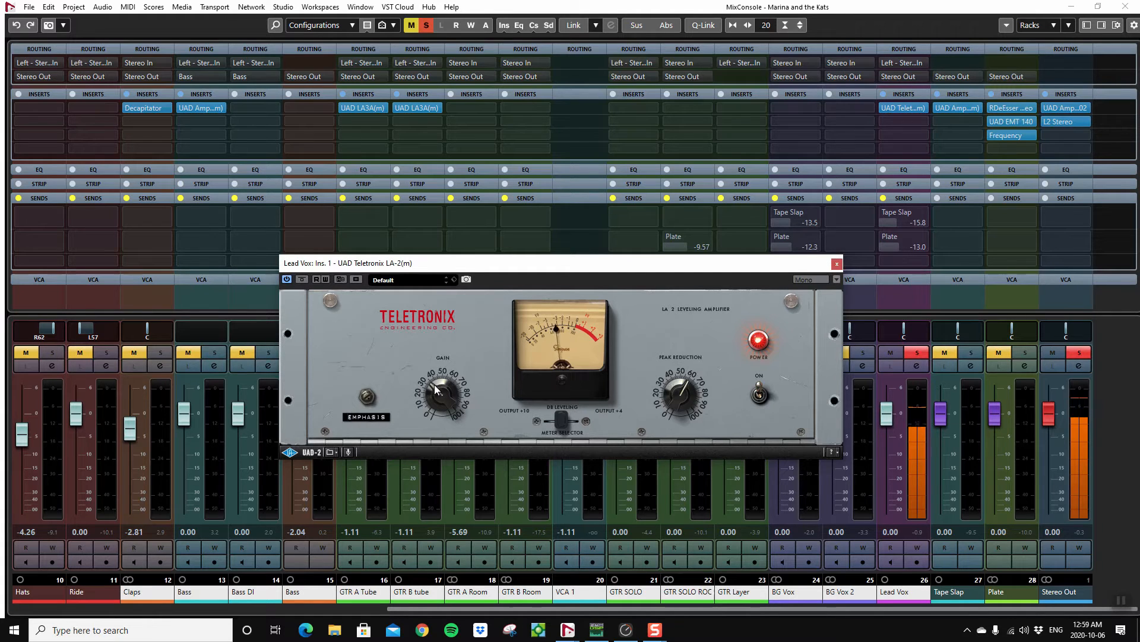
pyautogui.click(302, 280)
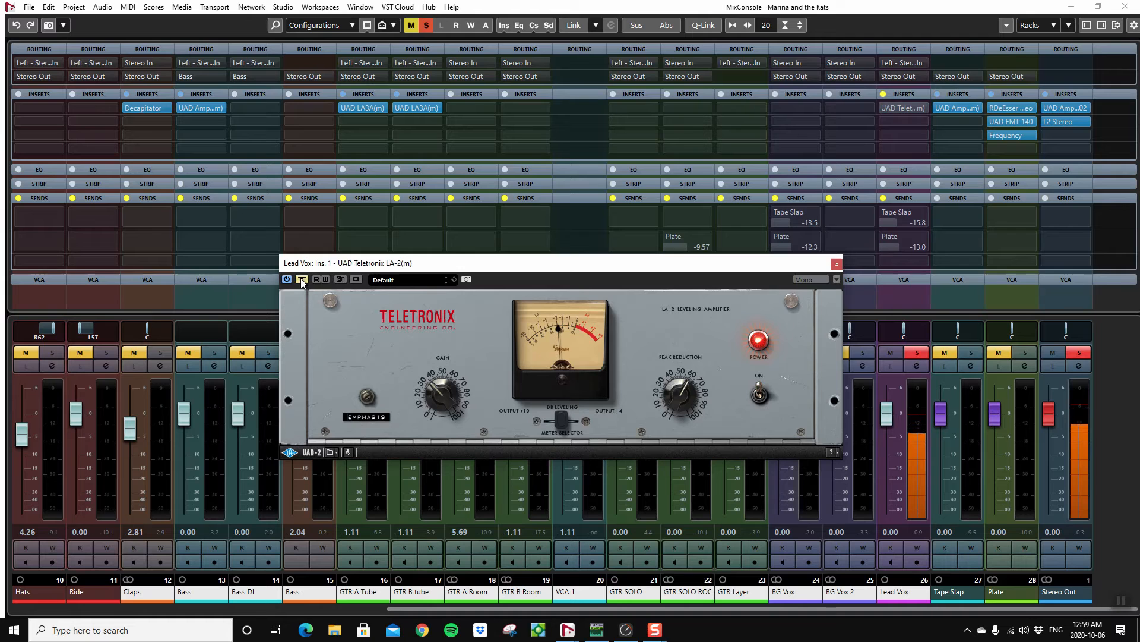
pyautogui.click(301, 279)
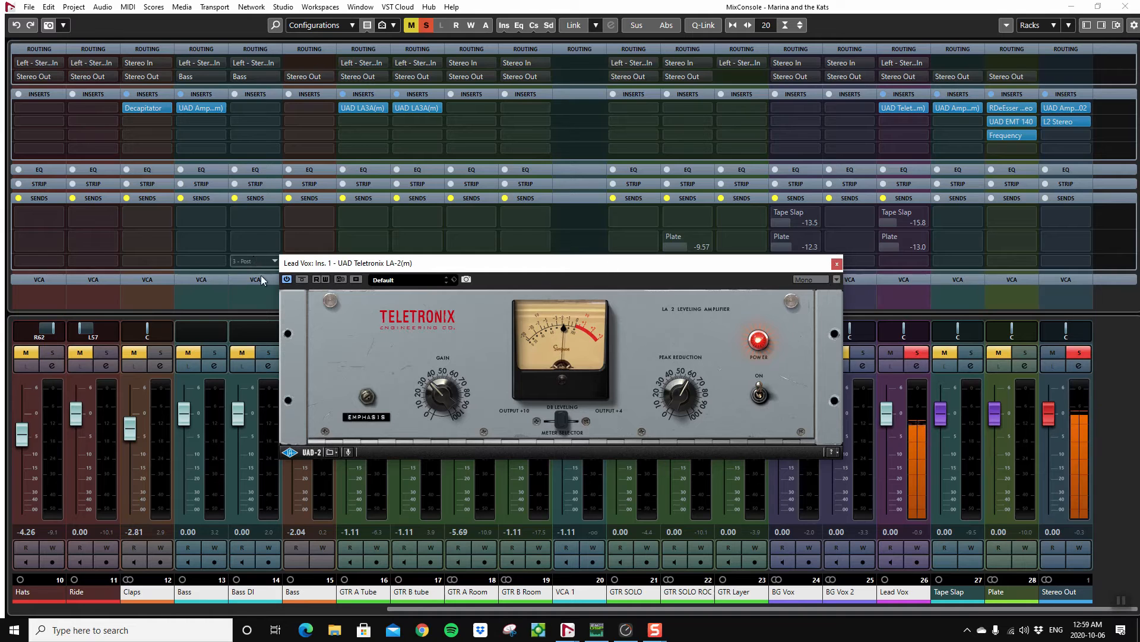
pyautogui.click(301, 279)
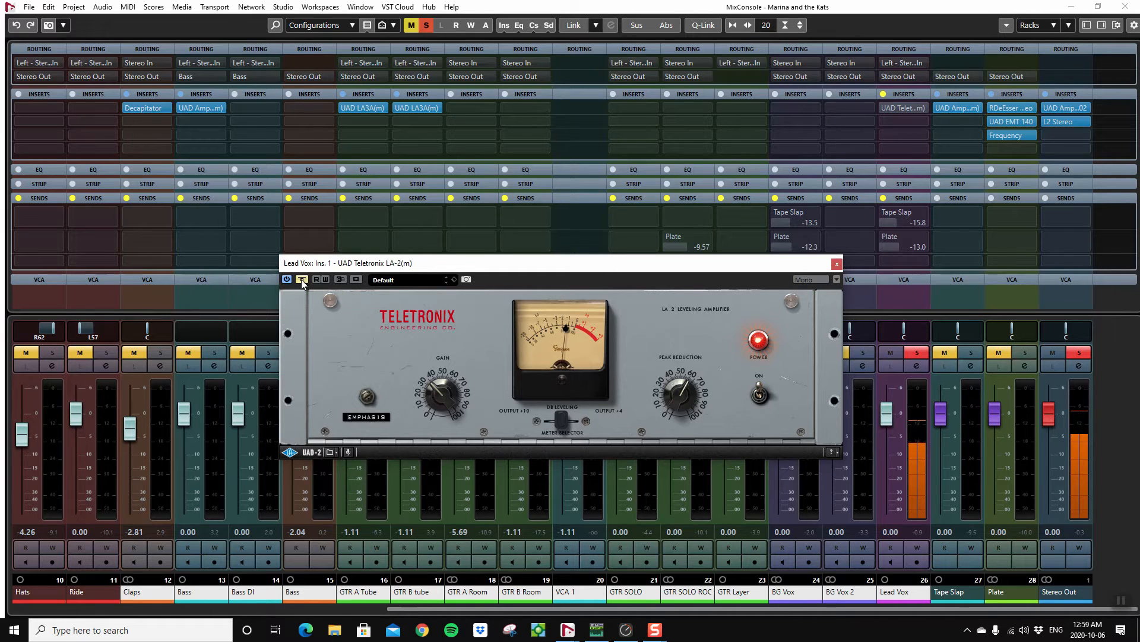
pyautogui.click(301, 279)
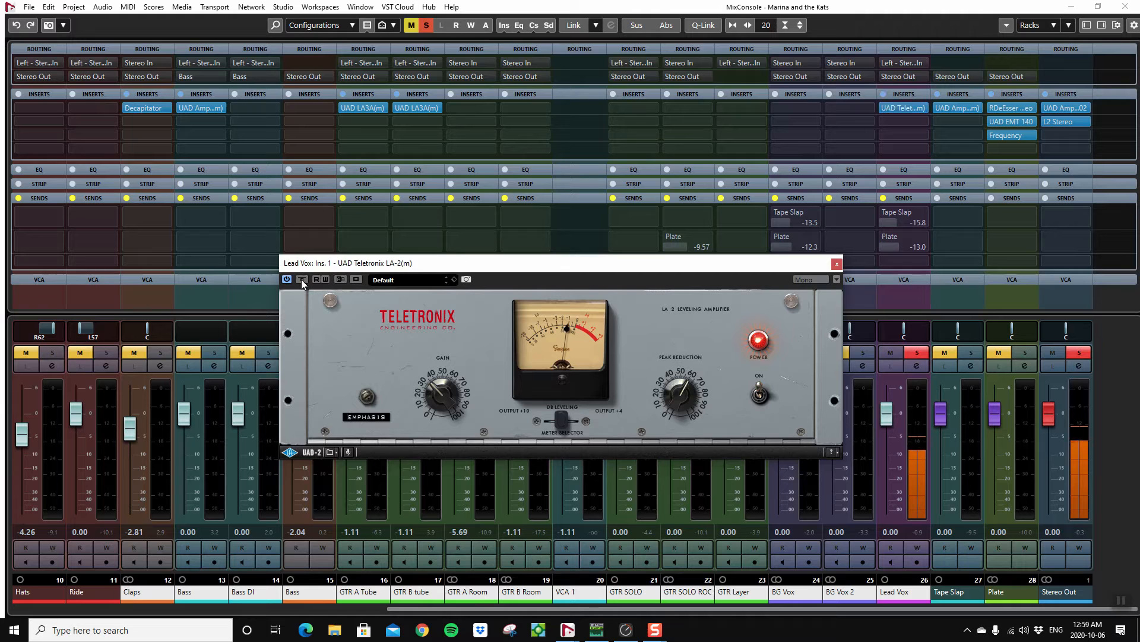
pyautogui.click(838, 263)
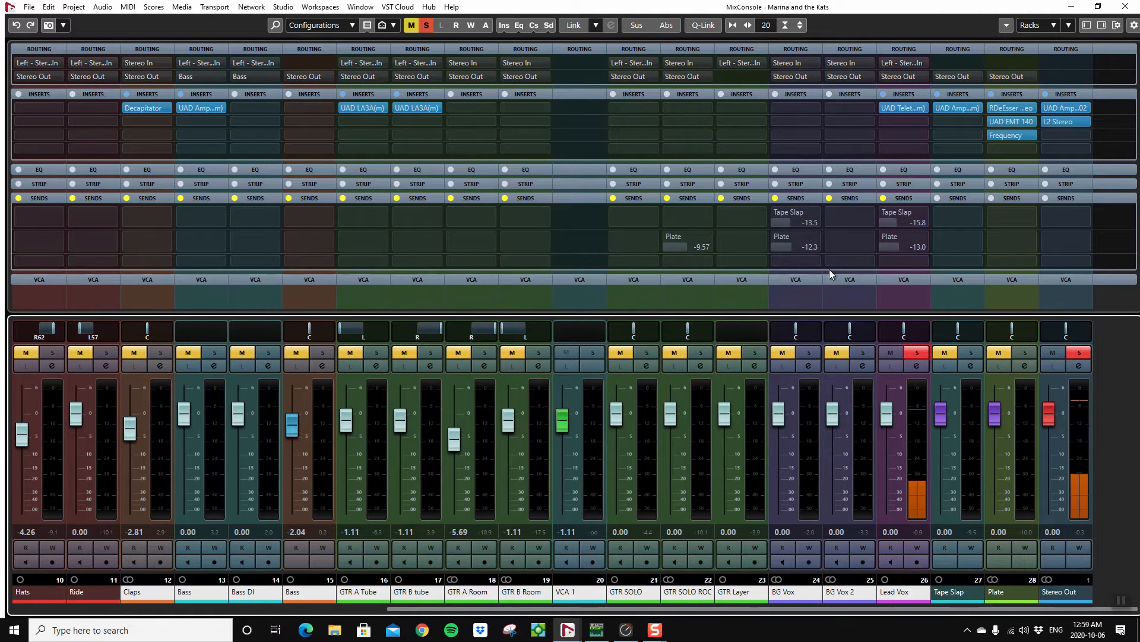
# Unsolo the Lead Vox, play the full mix and set the Lead Vox fader to -0.17 dB.
pyautogui.click(915, 354)
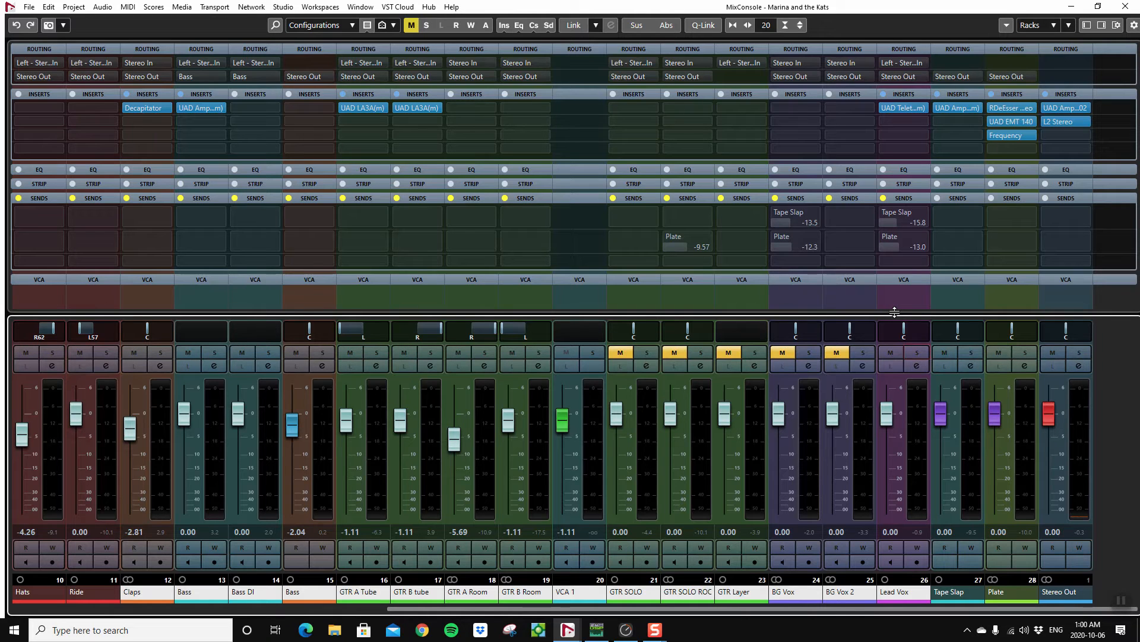
pyautogui.press('space')
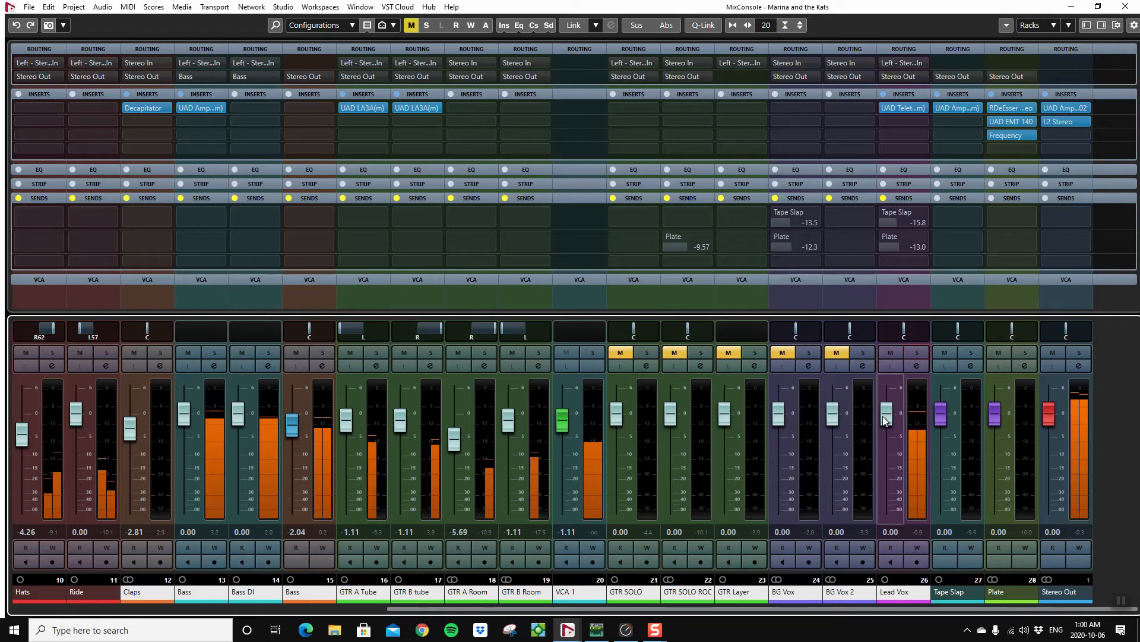
pyautogui.moveTo(884, 415); pyautogui.dragTo(884, 419)
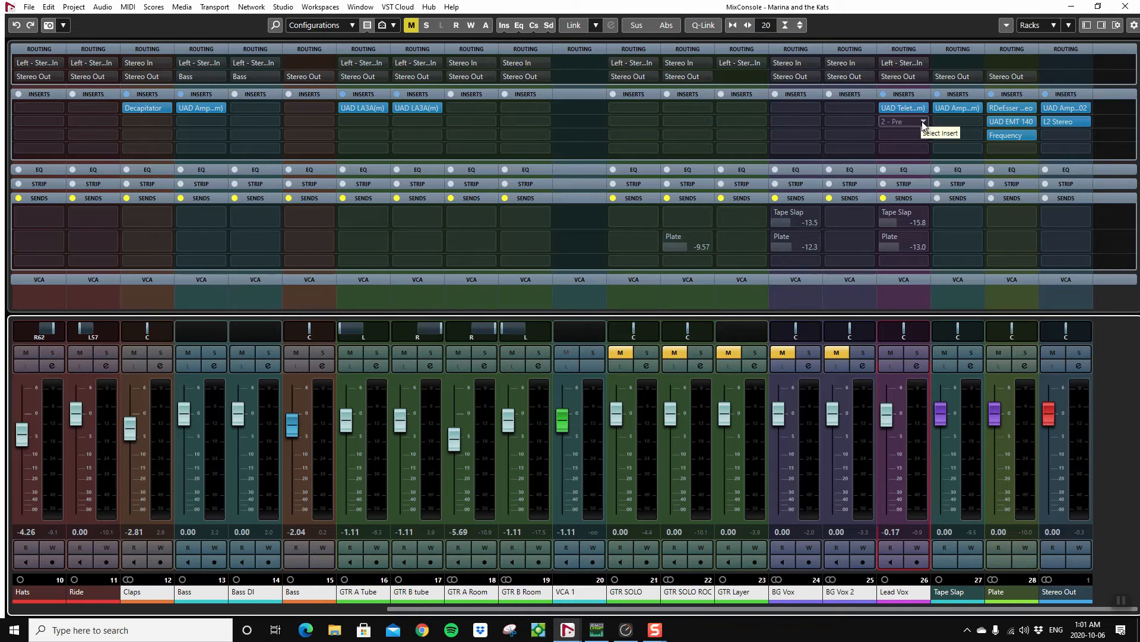
# Add DevilLocDeluxe to the second insert slot of Lead Vox and set its Release to Fast.
pyautogui.click(922, 121)
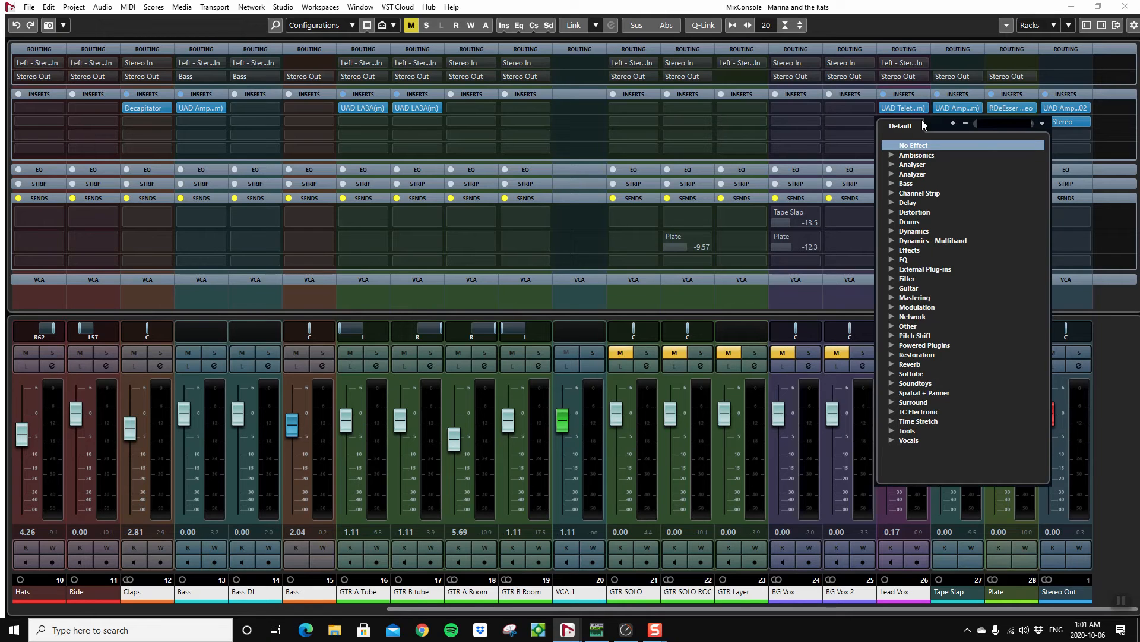
pyautogui.write('devil')
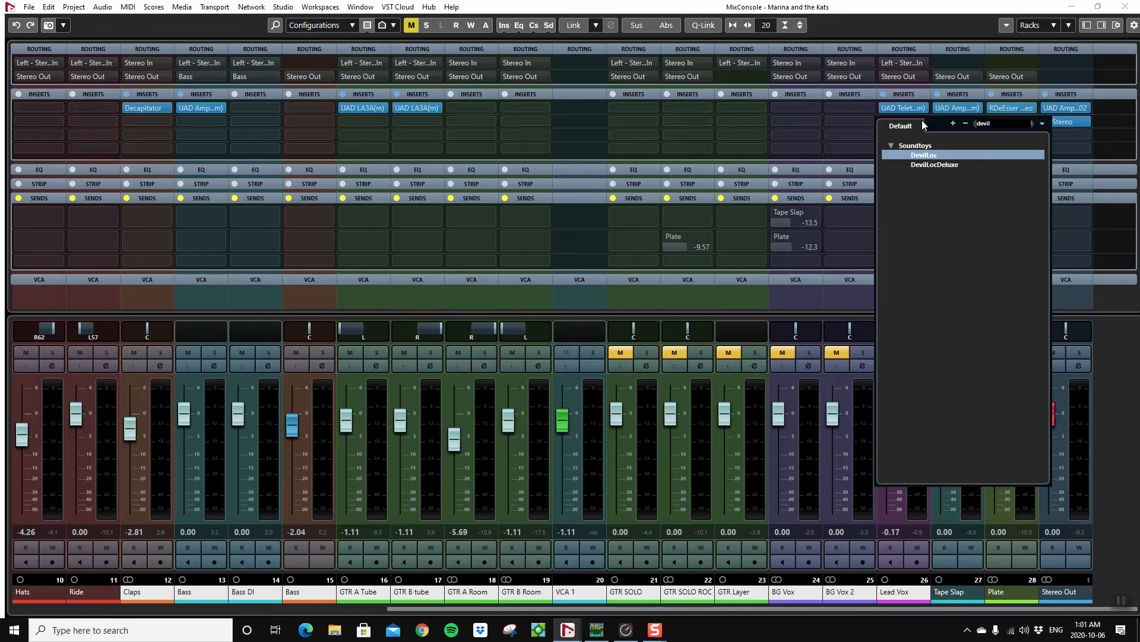
pyautogui.click(938, 164)
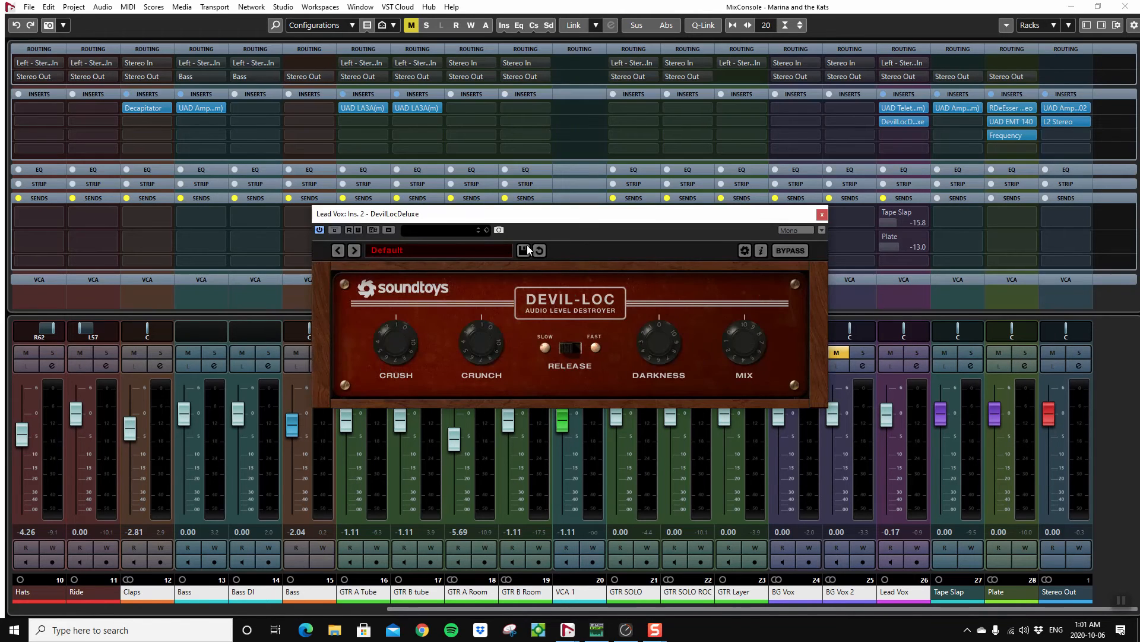
pyautogui.click(578, 348)
# Solo the Lead Vox, fine-tune the Devil-Loc's Crunch and reduce its Mix.
pyautogui.click(918, 352)
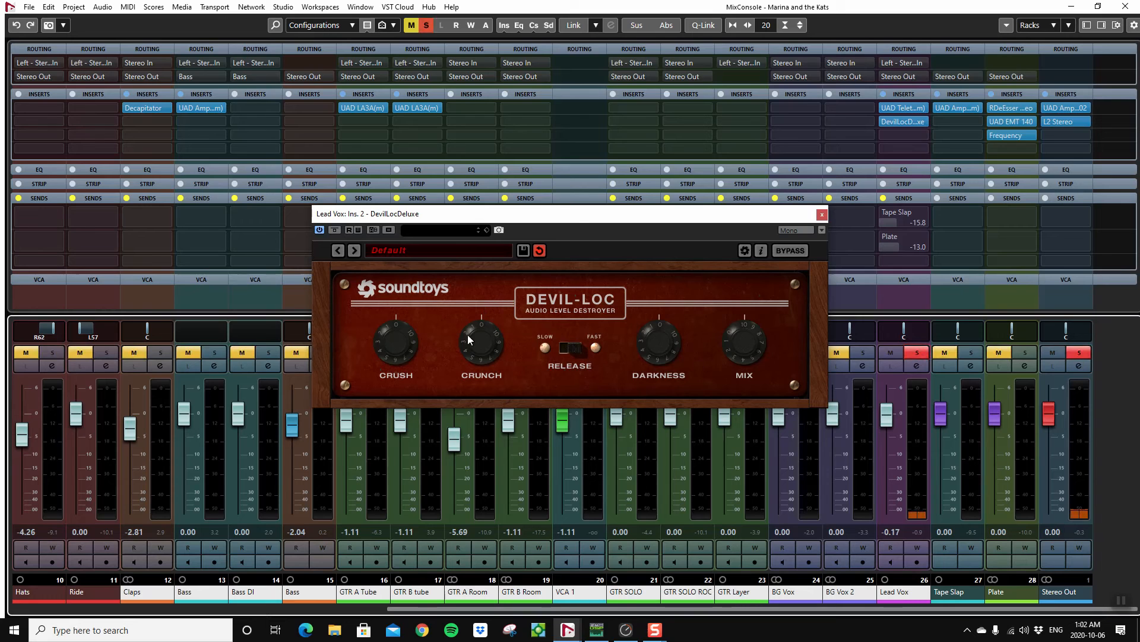
pyautogui.moveTo(467, 334); pyautogui.dragTo(465, 340)
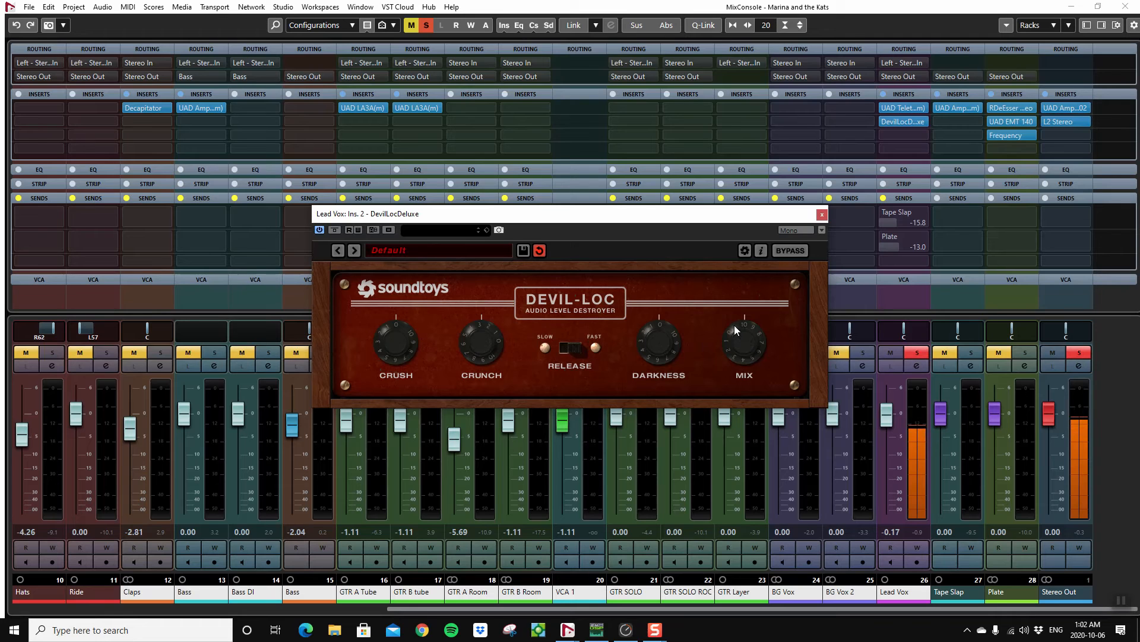
pyautogui.moveTo(734, 326); pyautogui.dragTo(728, 379)
pyautogui.moveTo(734, 334); pyautogui.dragTo(736, 361)
# Compare the vocal with the Devil-Loc bypassed and active, leave it active, and close its window.
pyautogui.click(334, 231)
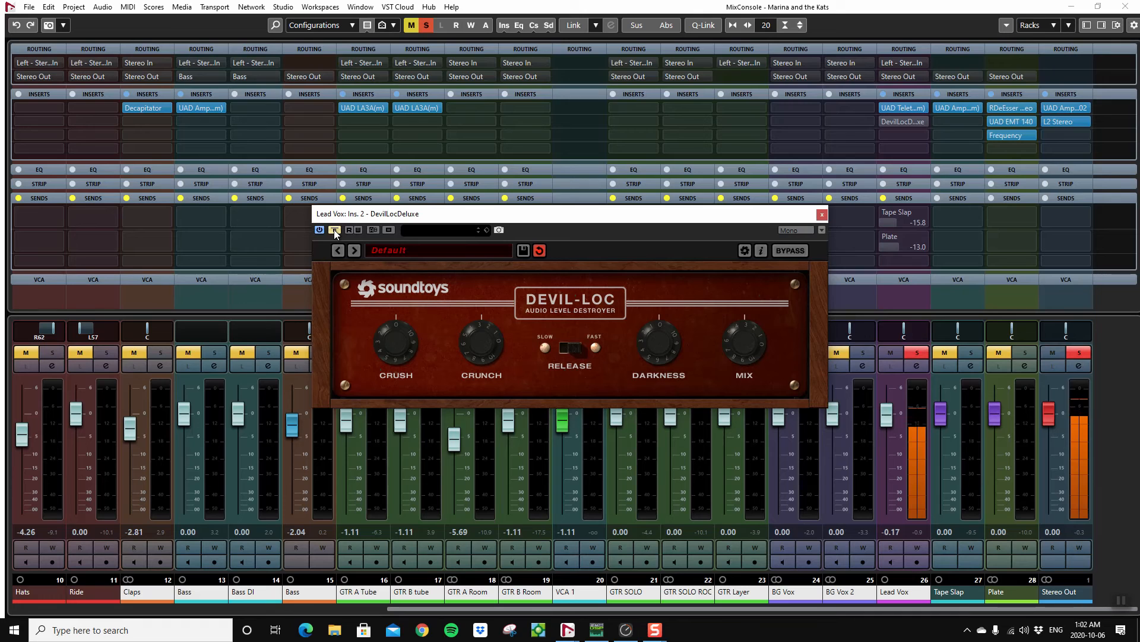
pyautogui.click(334, 229)
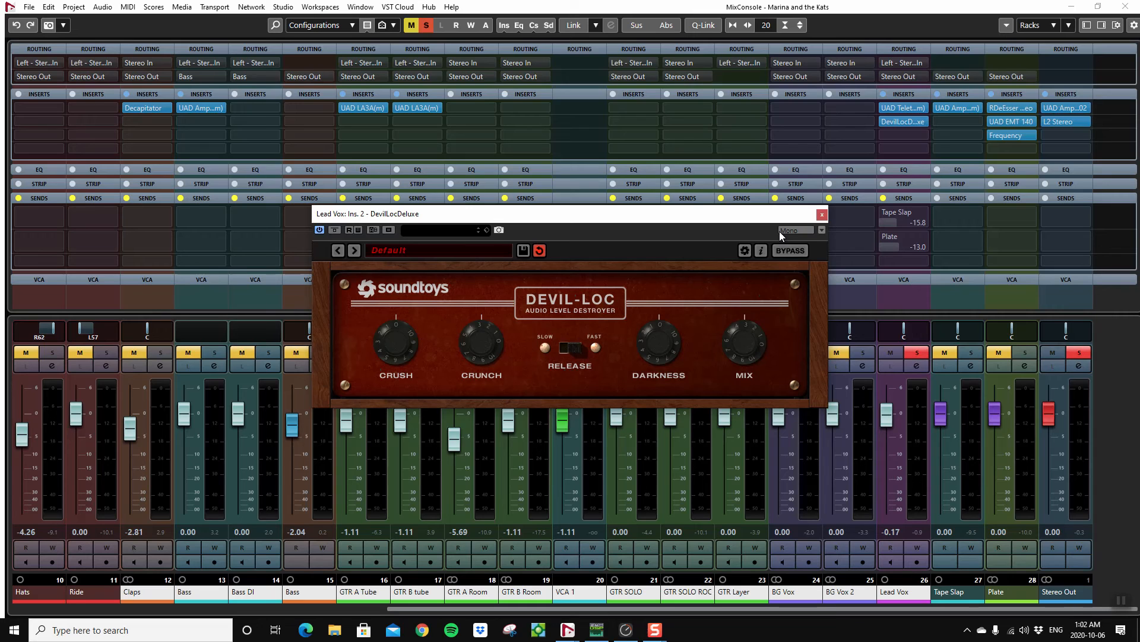
pyautogui.click(822, 215)
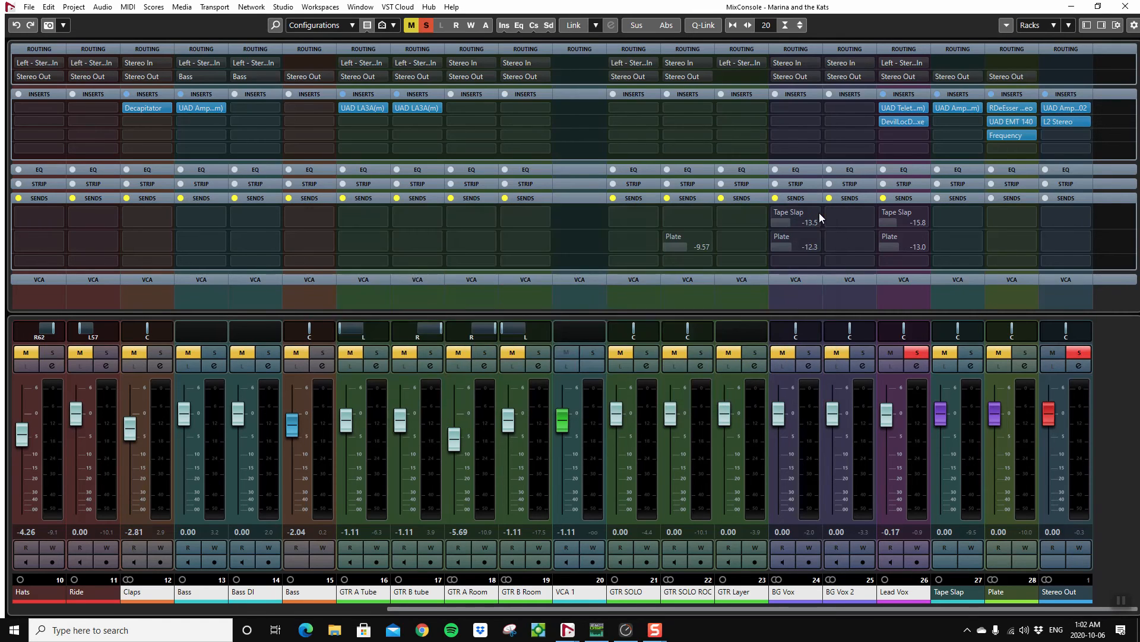
# Unsolo the Lead Vox, play the full mix and lower the Lead Vox fader to -2.81 dB.
pyautogui.click(911, 351)
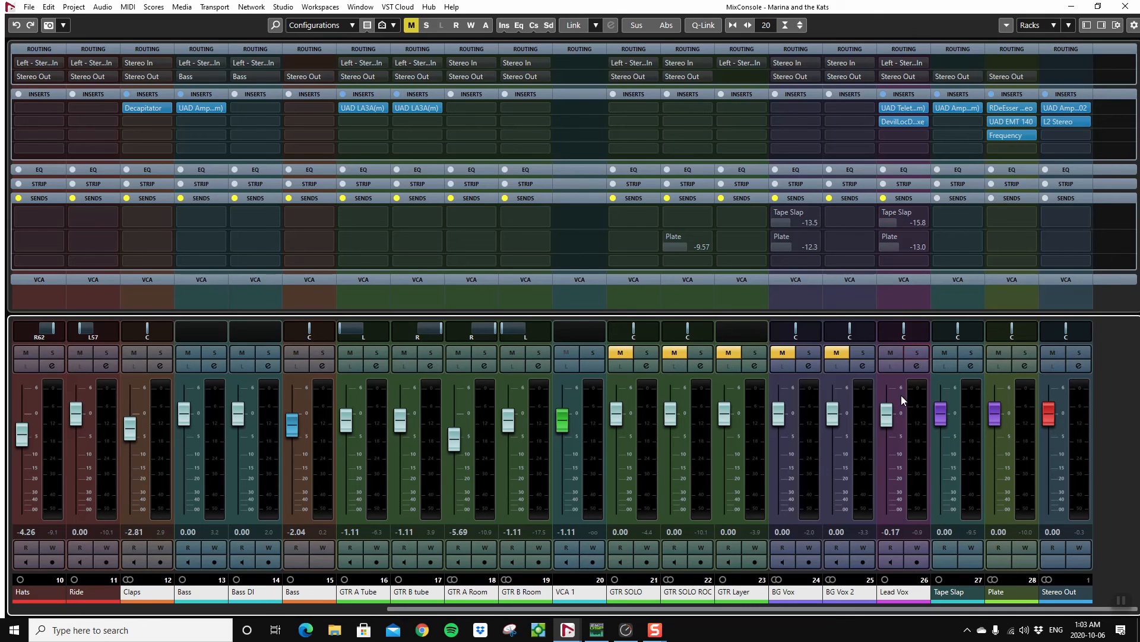
pyautogui.press('space')
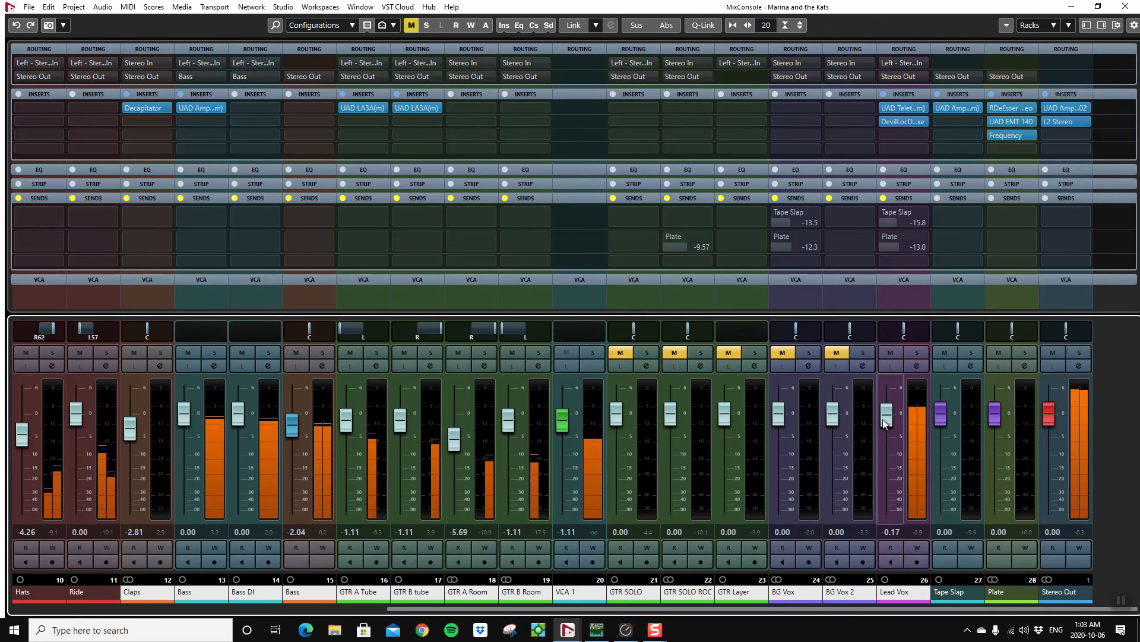
pyautogui.moveTo(884, 419); pyautogui.dragTo(890, 434)
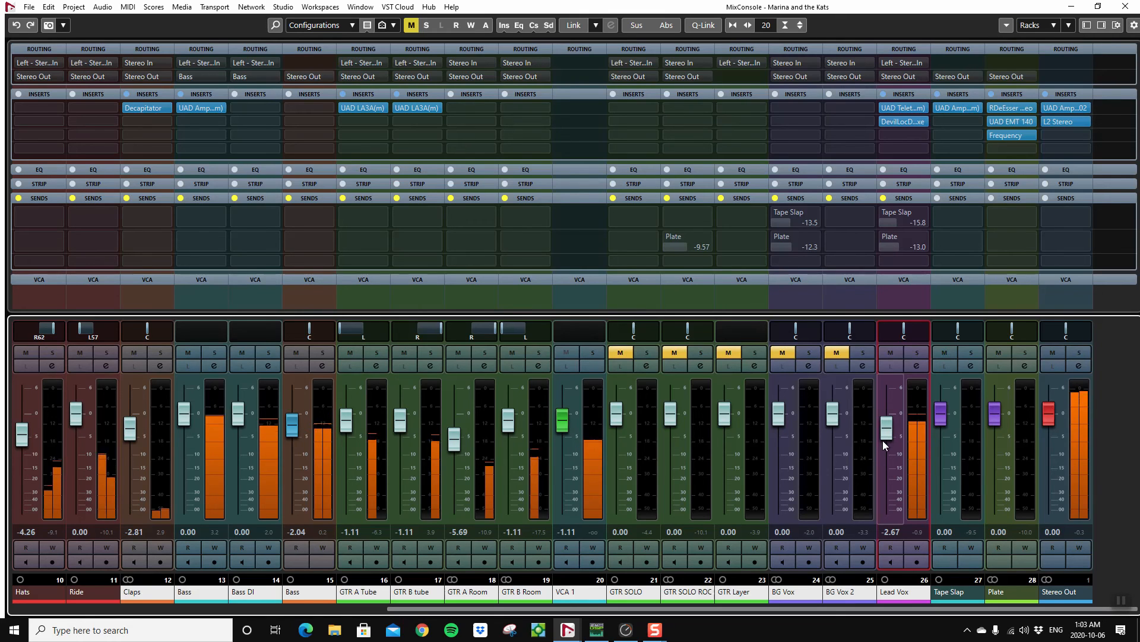
pyautogui.moveTo(886, 432); pyautogui.dragTo(886, 433)
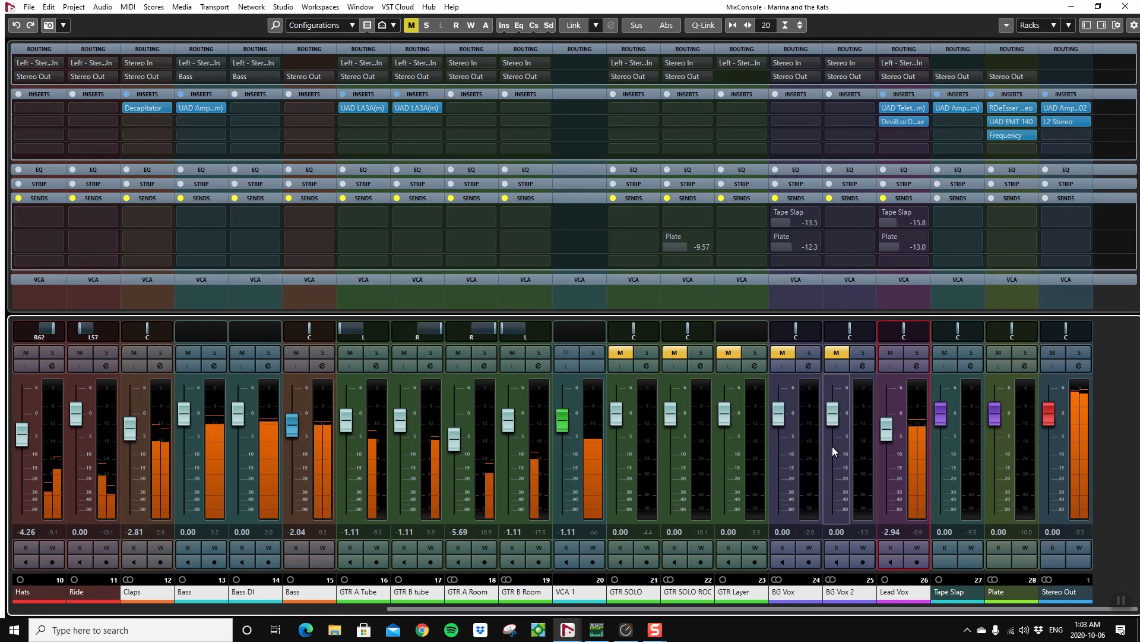
pyautogui.moveTo(885, 436); pyautogui.dragTo(886, 433)
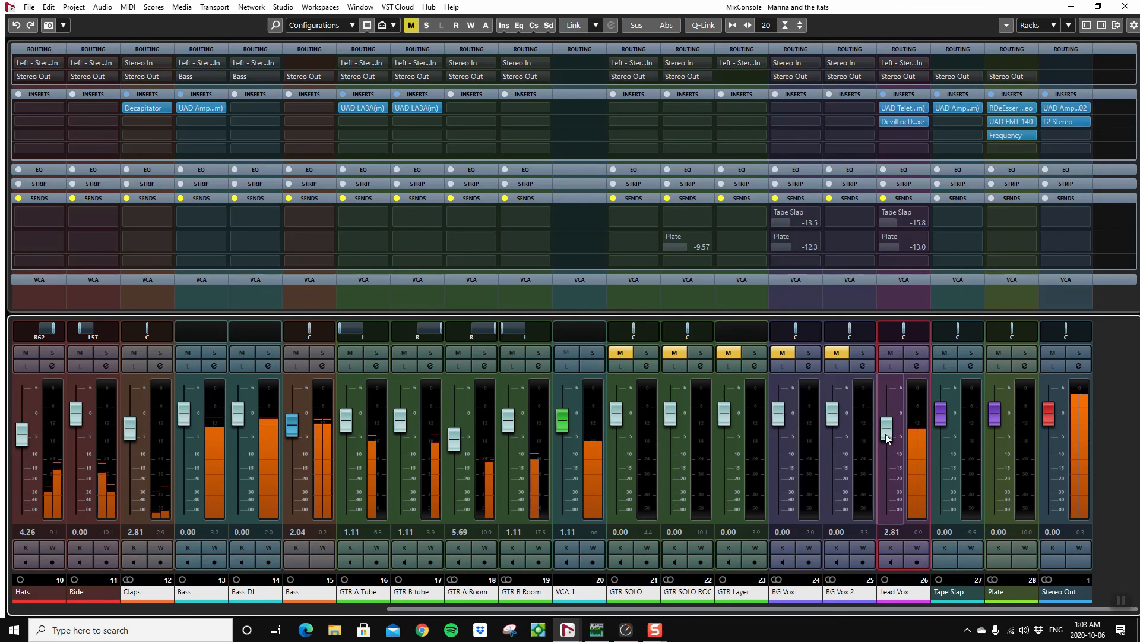